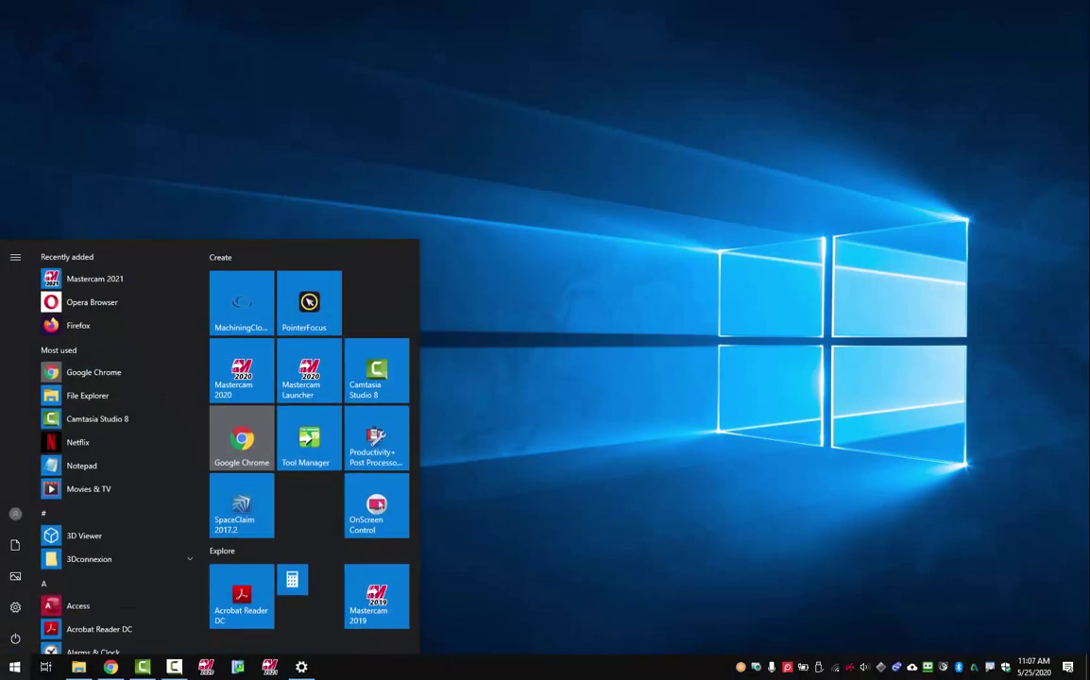
- Filter Apps & features to 'mastercam' and choose Uninstall on Mastercam 2021
text(add or remove)
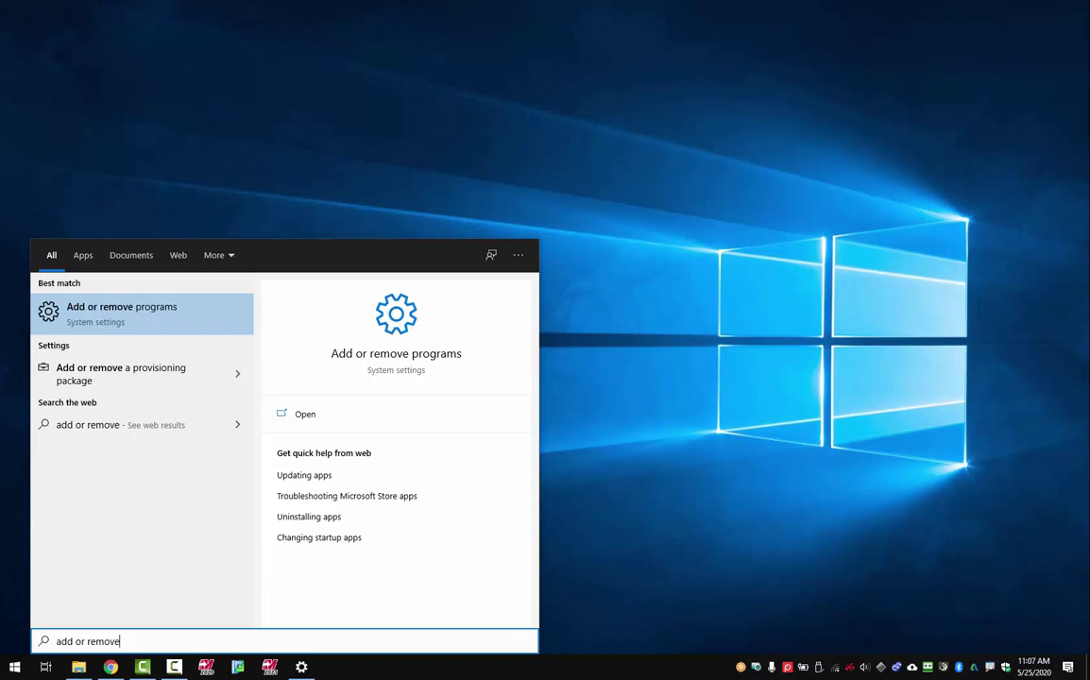
click(172, 317)
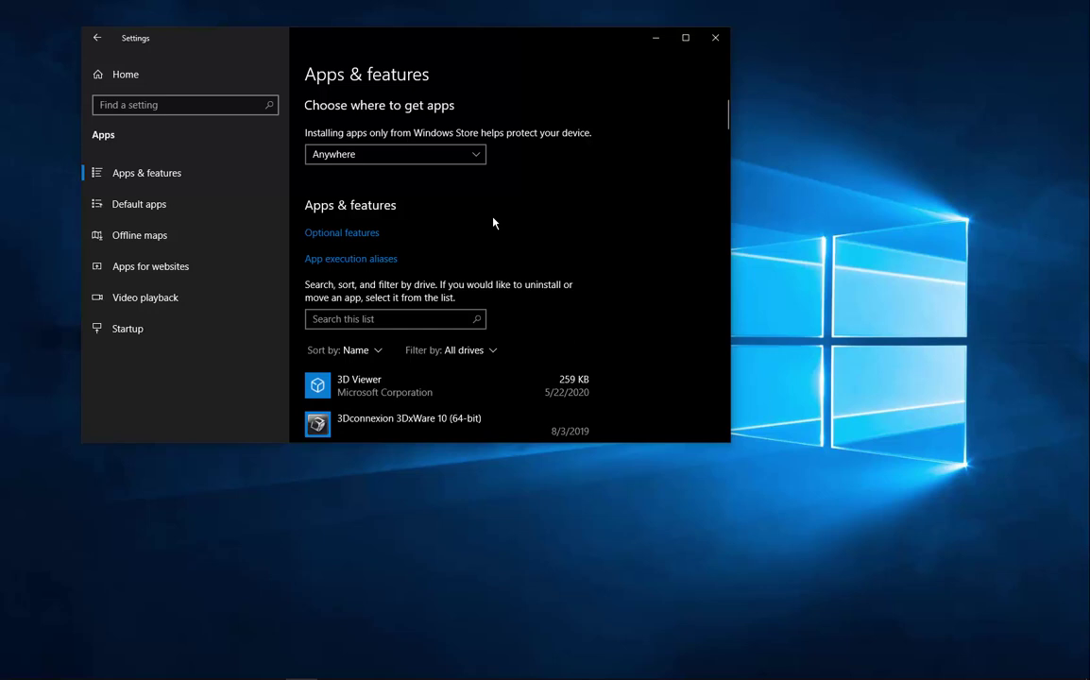
click(362, 322)
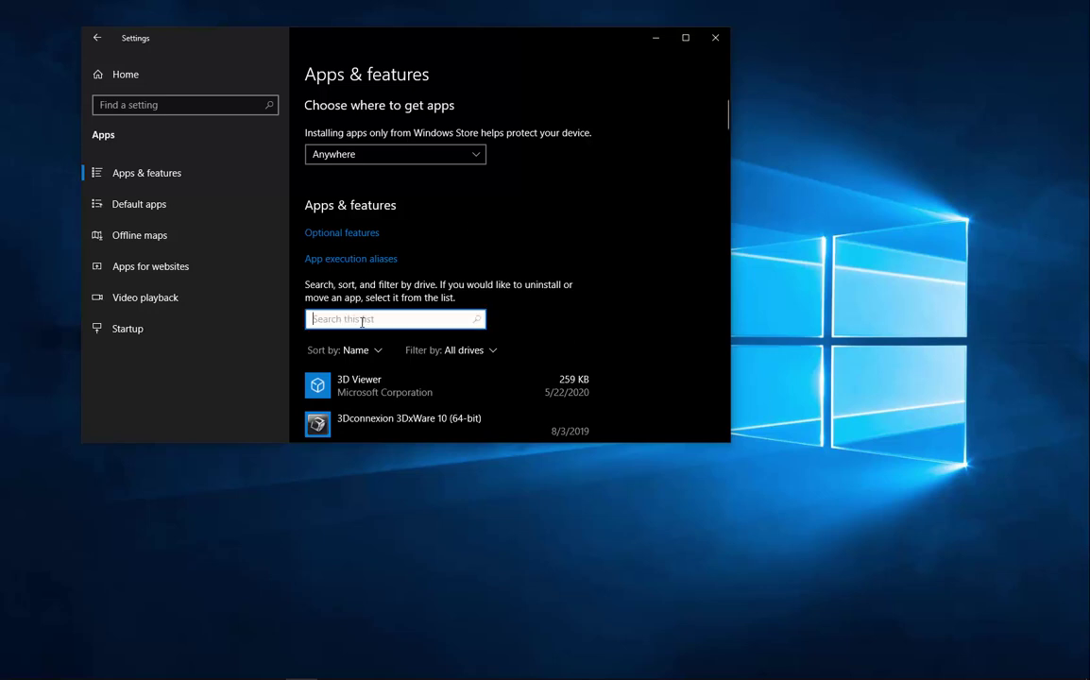
text(mastercam)
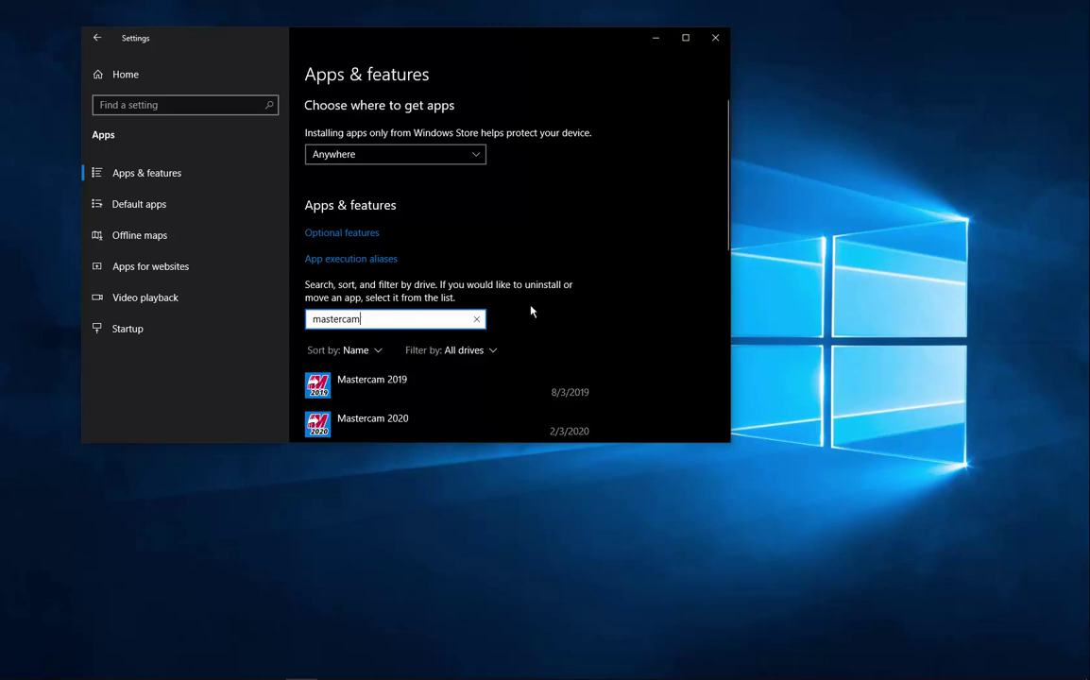
scroll(536, 343, down, 2)
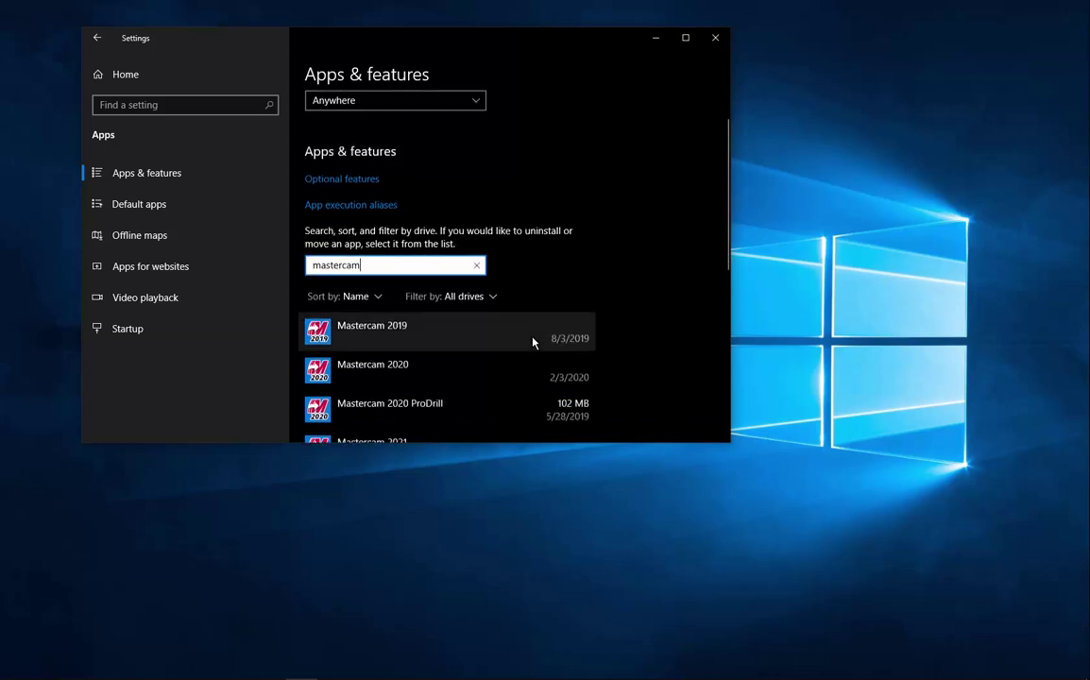
scroll(473, 369, down, 1)
click(462, 365)
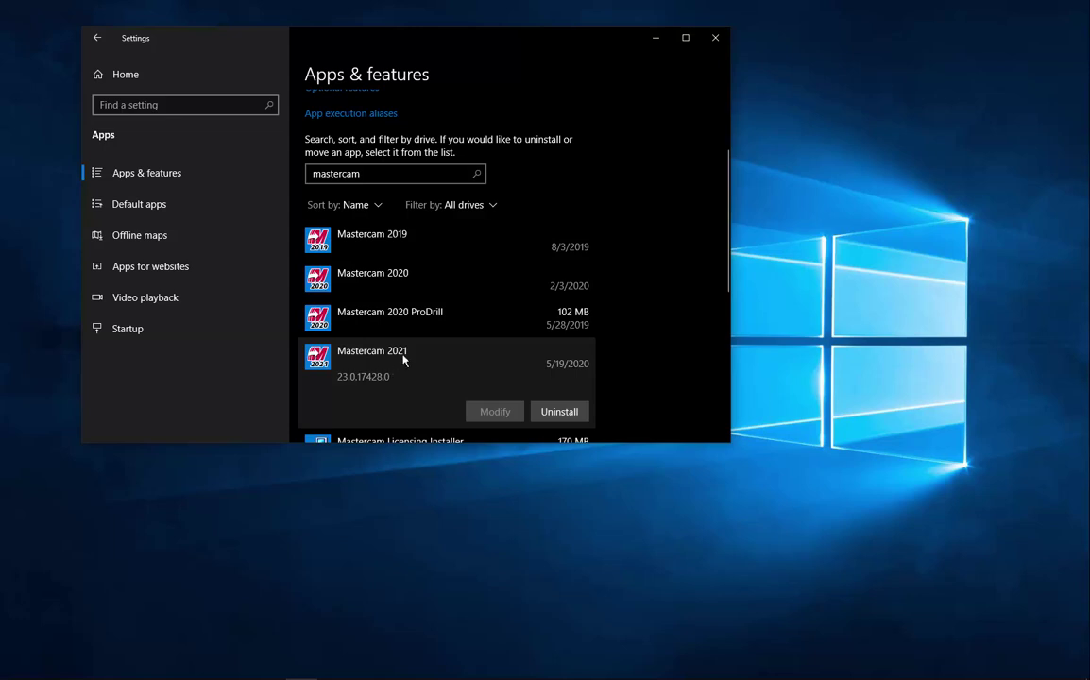
click(557, 412)
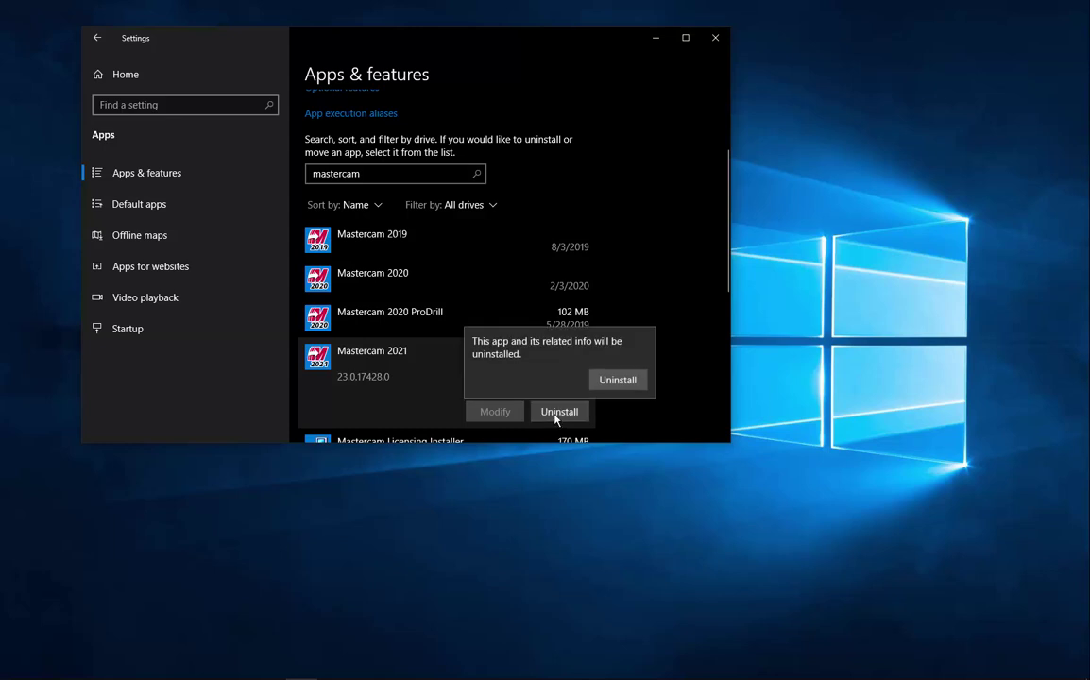
- Confirm the uninstall, remove Mastercam 2021, finish the wizard, and close Settings
click(617, 379)
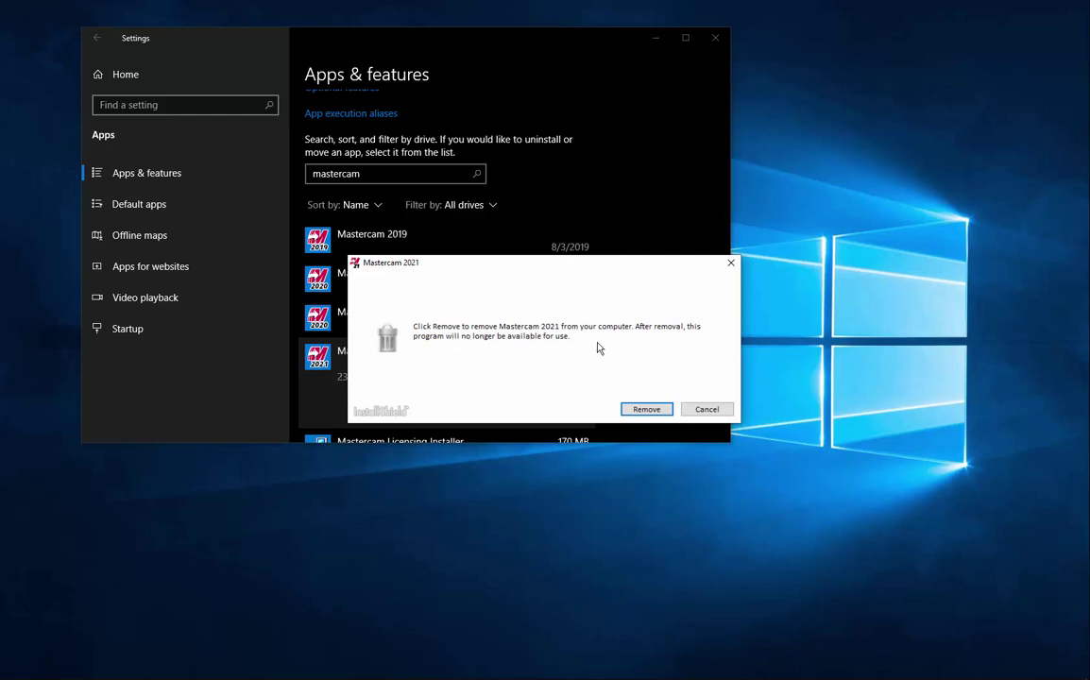
click(647, 410)
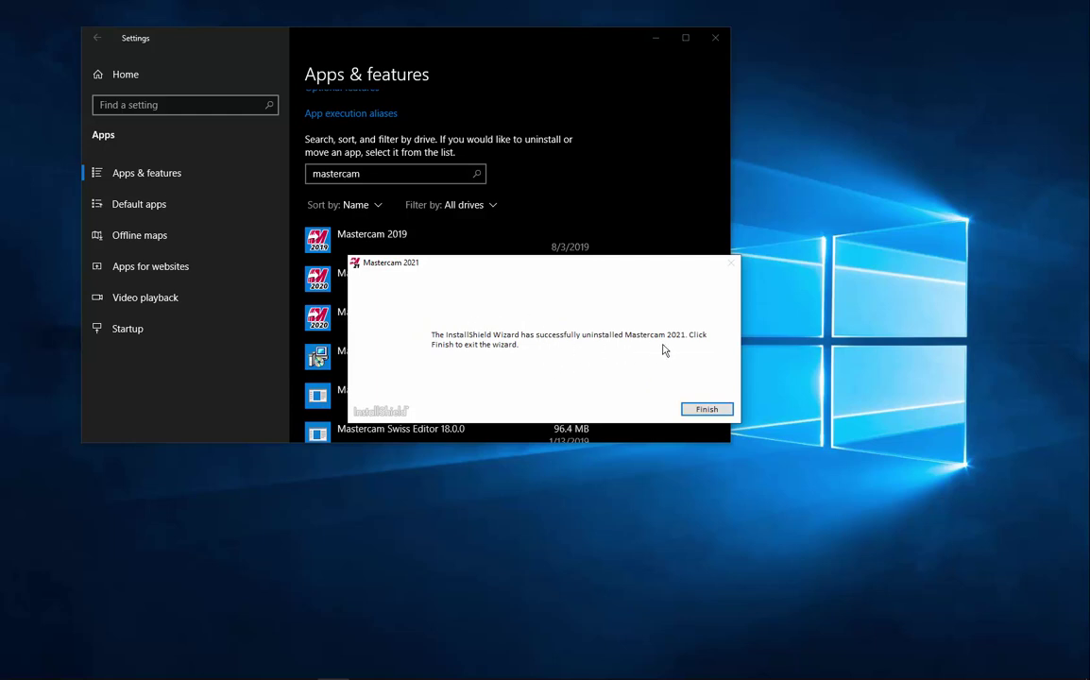
click(706, 409)
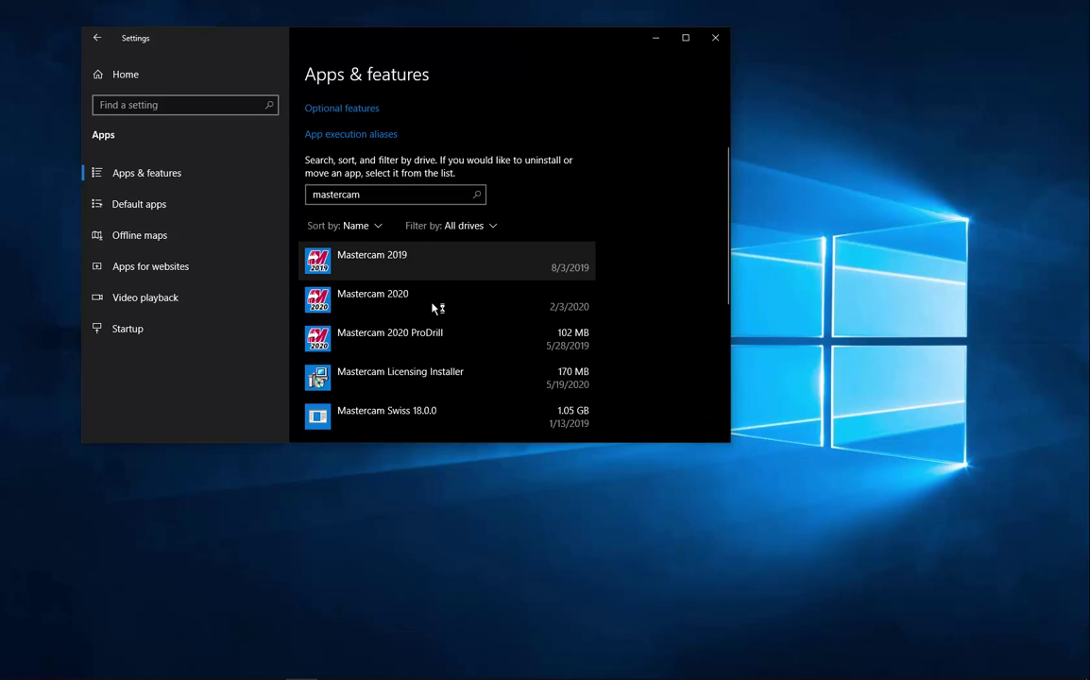
click(714, 37)
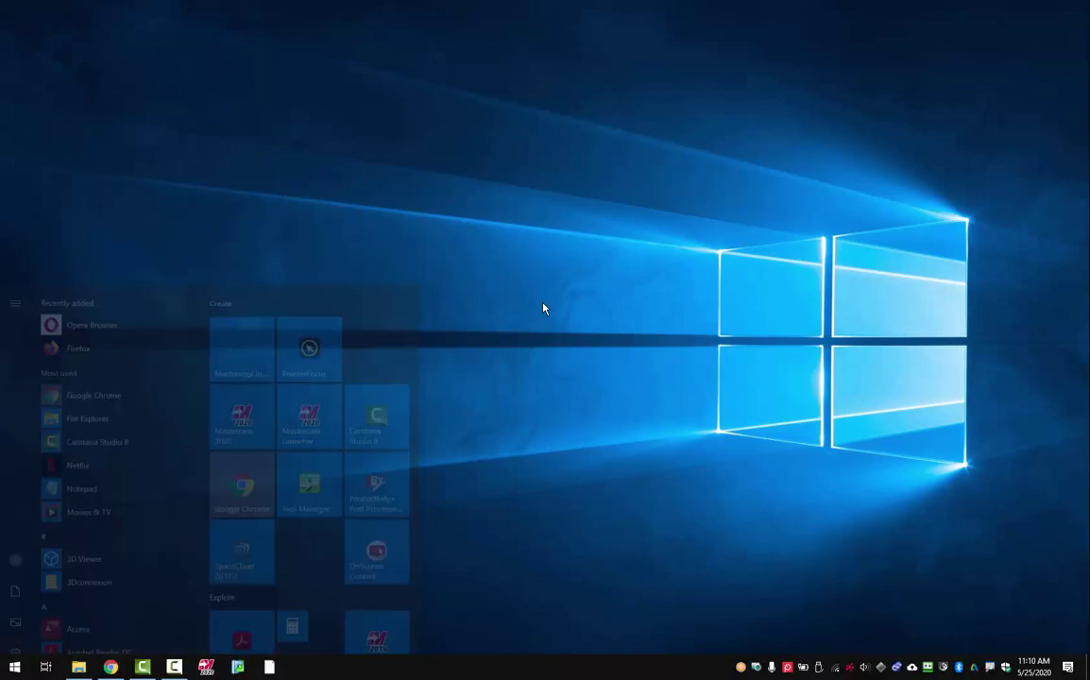
- Launch File Explorer and maximize its window
text(file exp)
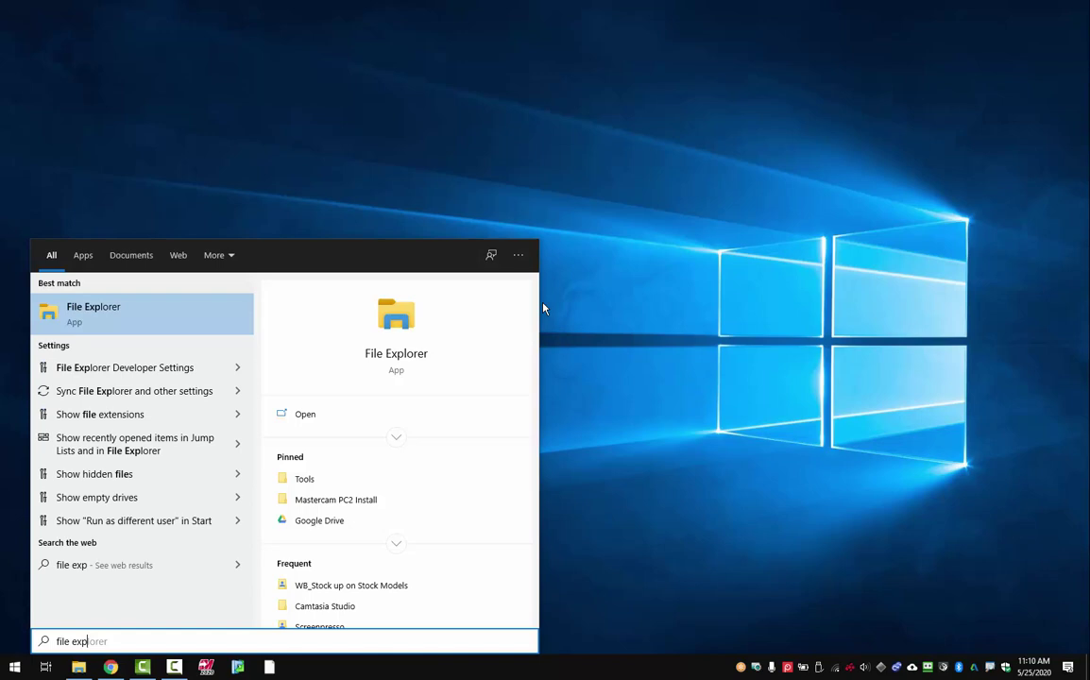
click(180, 307)
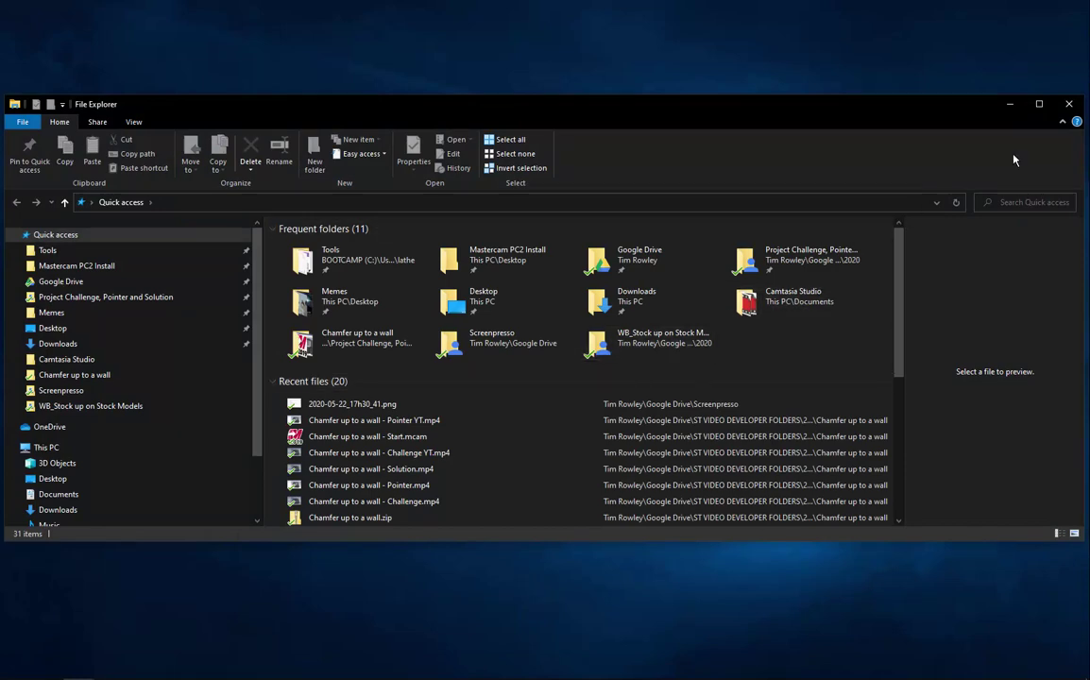
click(1039, 106)
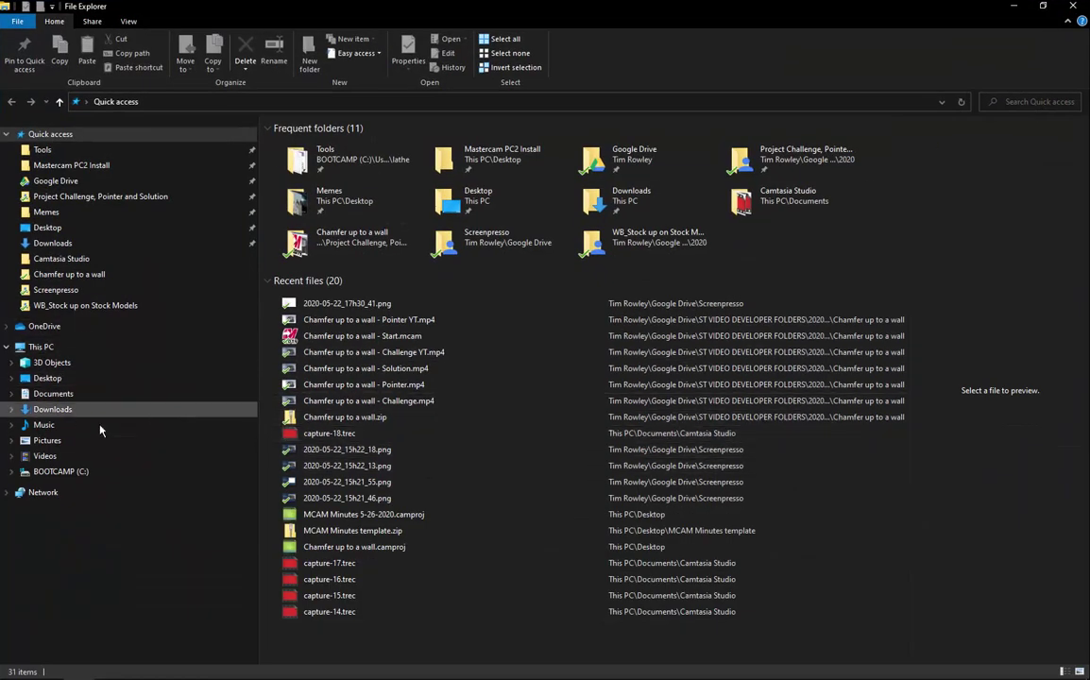
- Delete the Mastercam 2021 folder from C:\Program Files, granting administrator permission
click(109, 477)
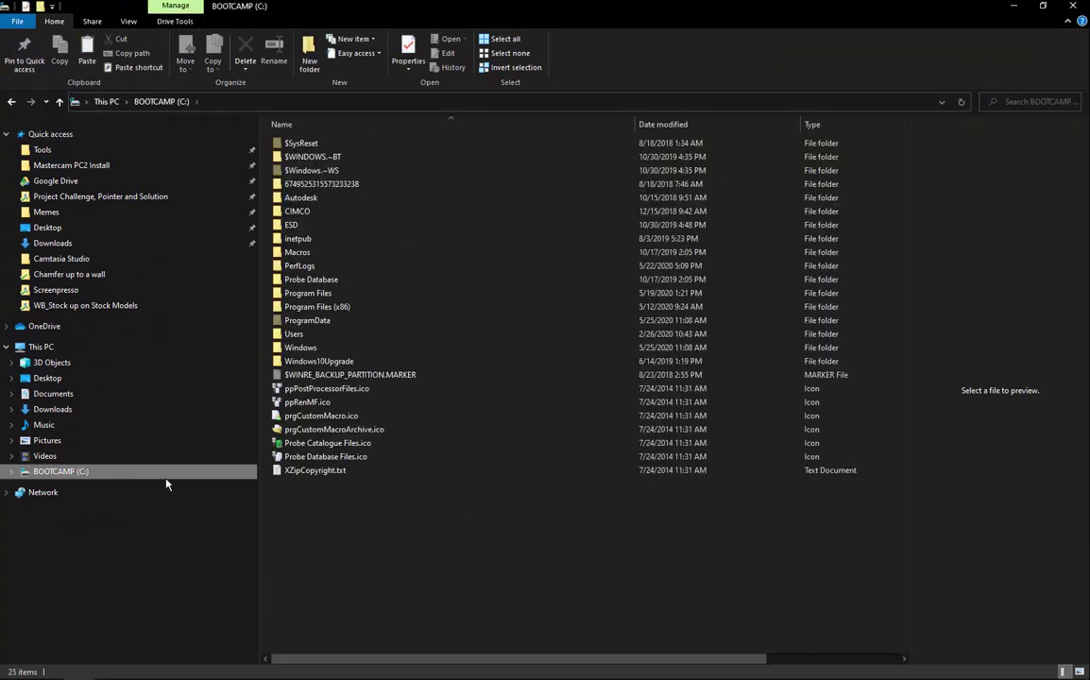
click(96, 349)
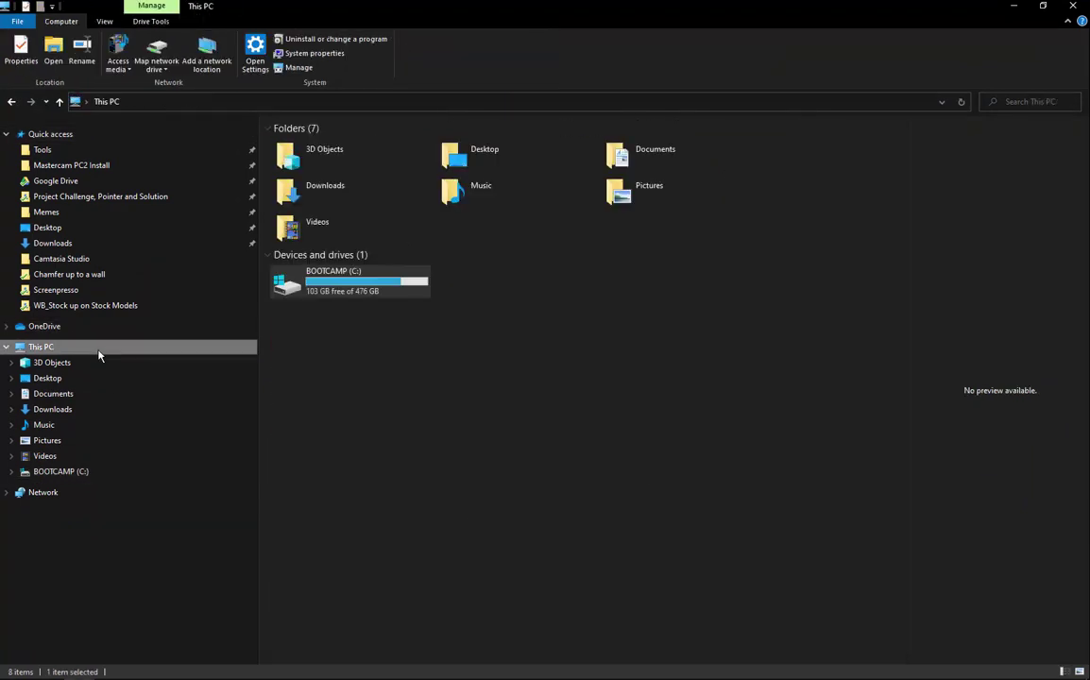
double_click(328, 295)
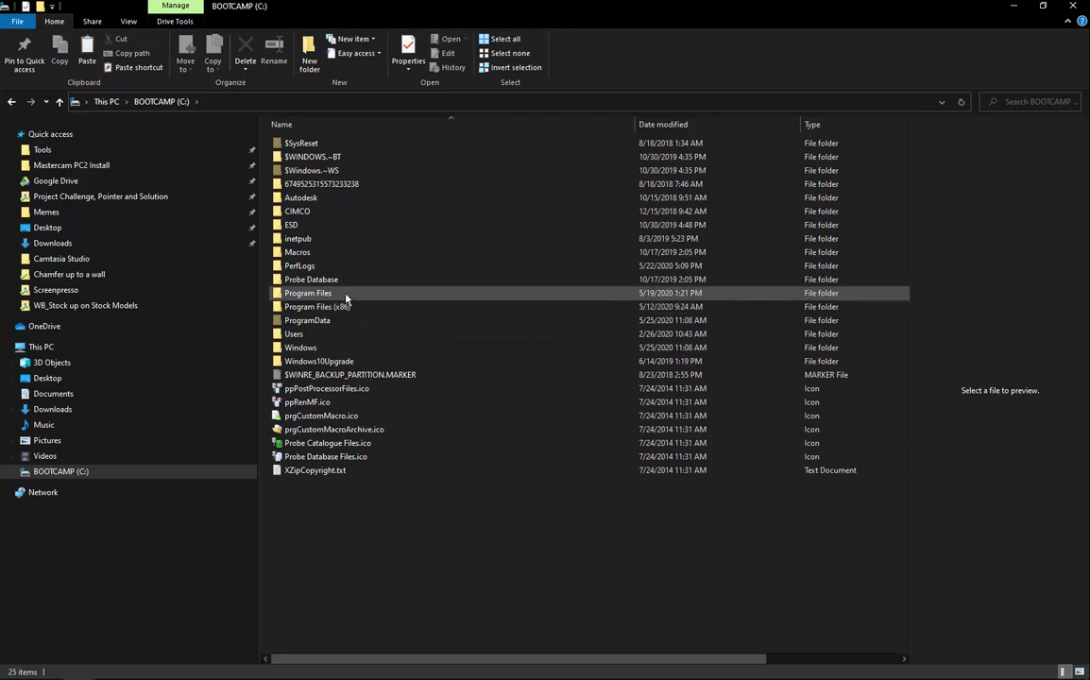
double_click(312, 293)
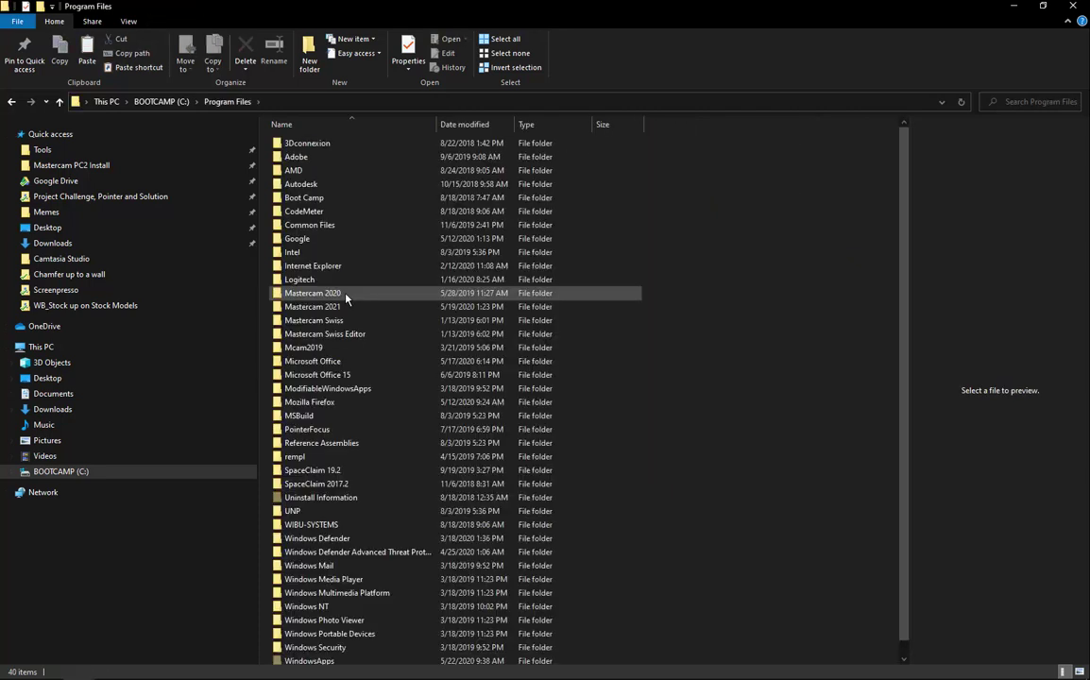
click(350, 309)
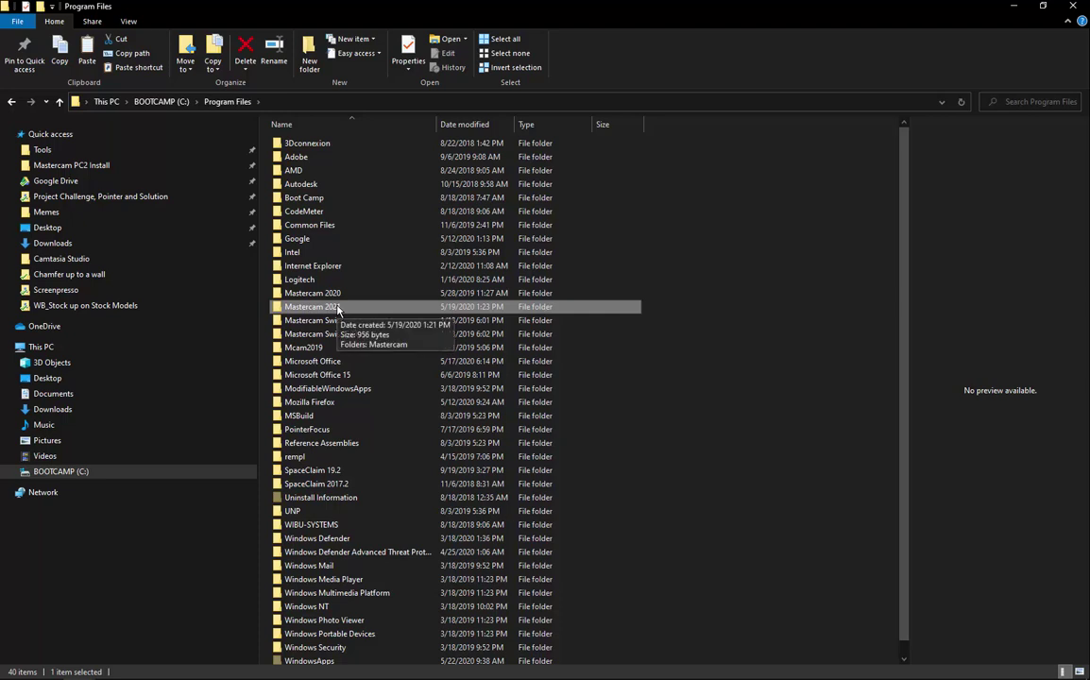
click(246, 47)
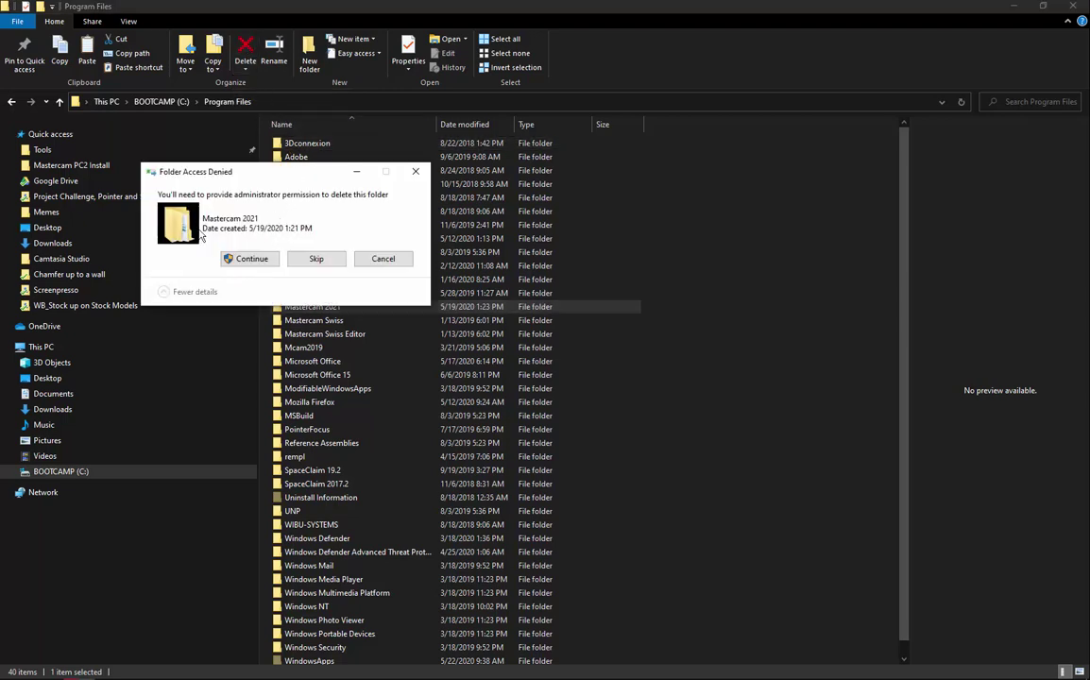
click(252, 258)
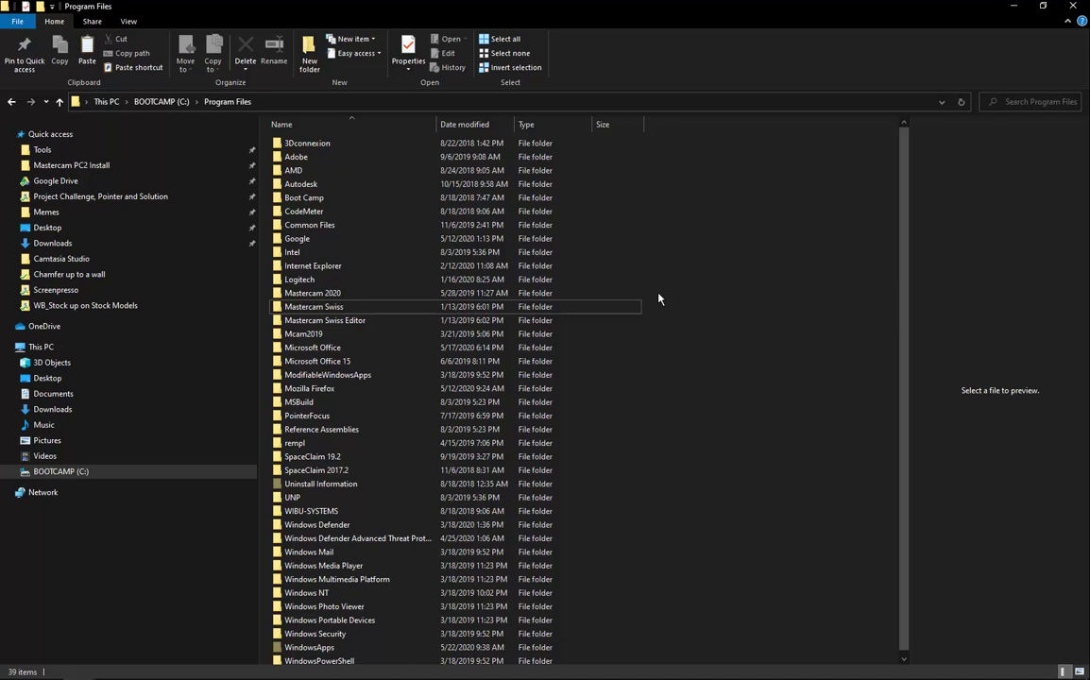
- Locate the My Mastercam 2021 folder in the user's Documents folder
click(161, 104)
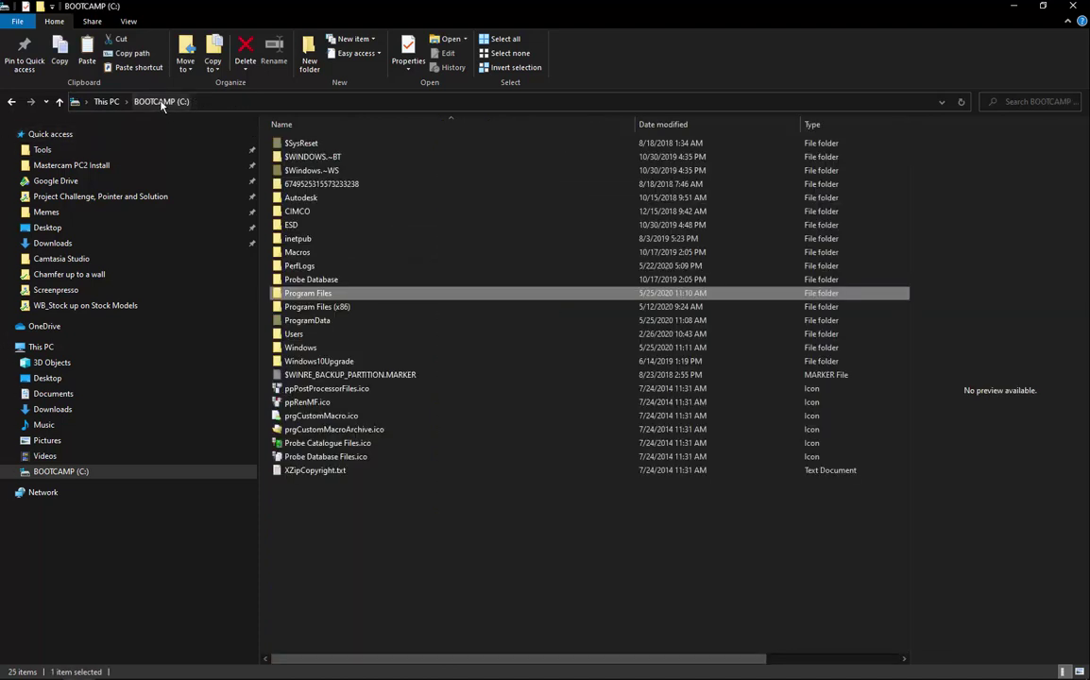
double_click(300, 334)
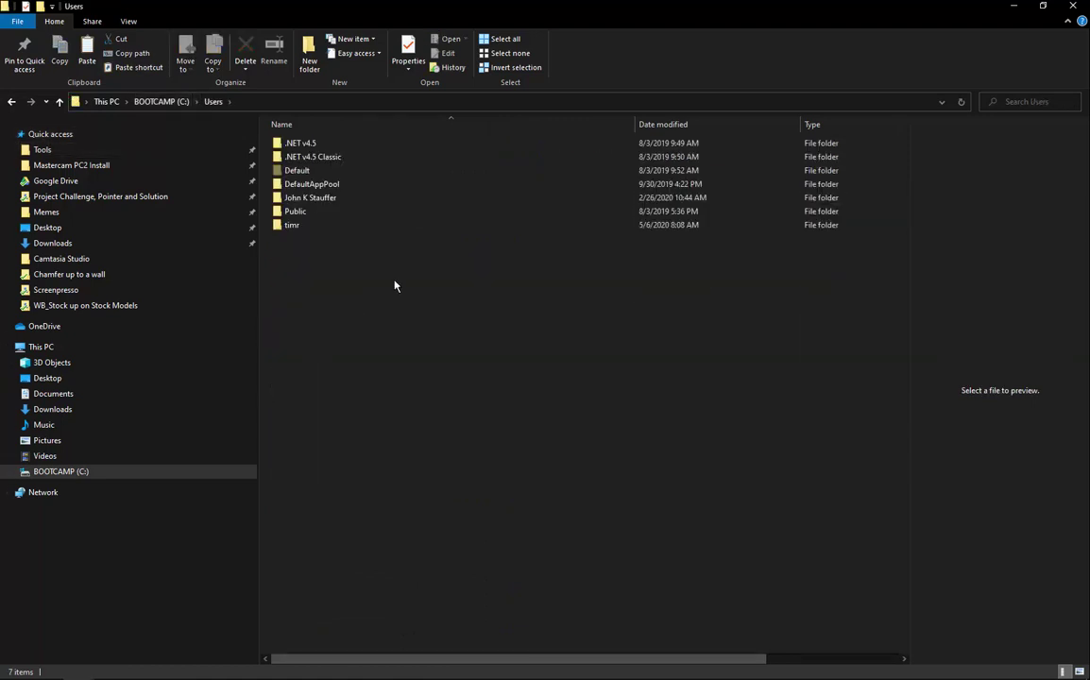
double_click(340, 228)
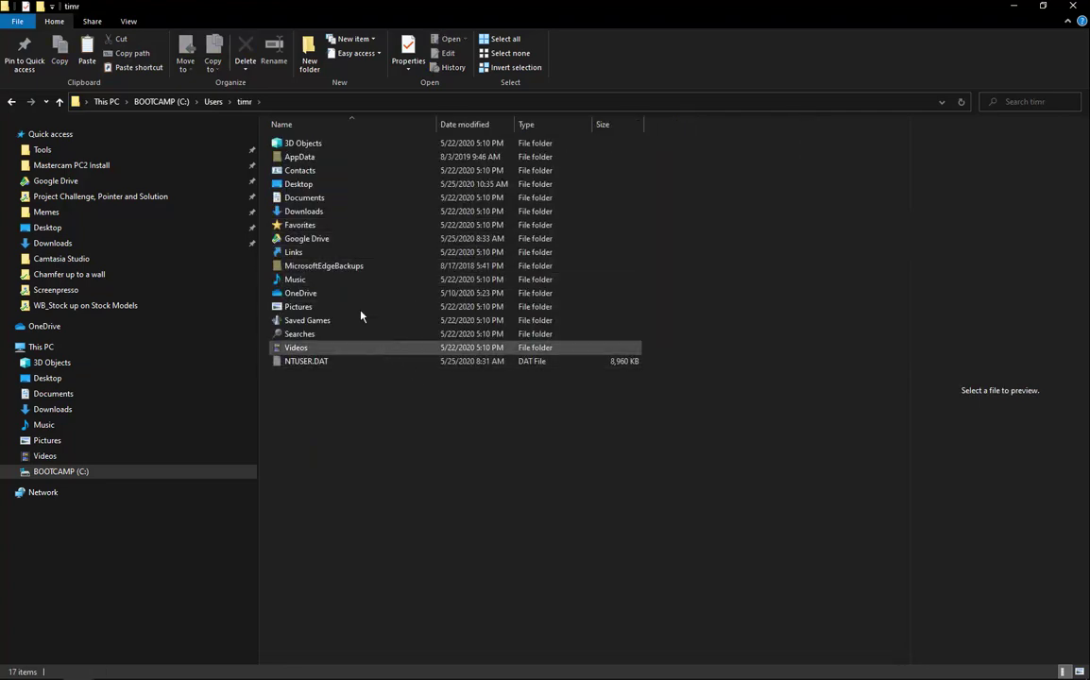
click(337, 199)
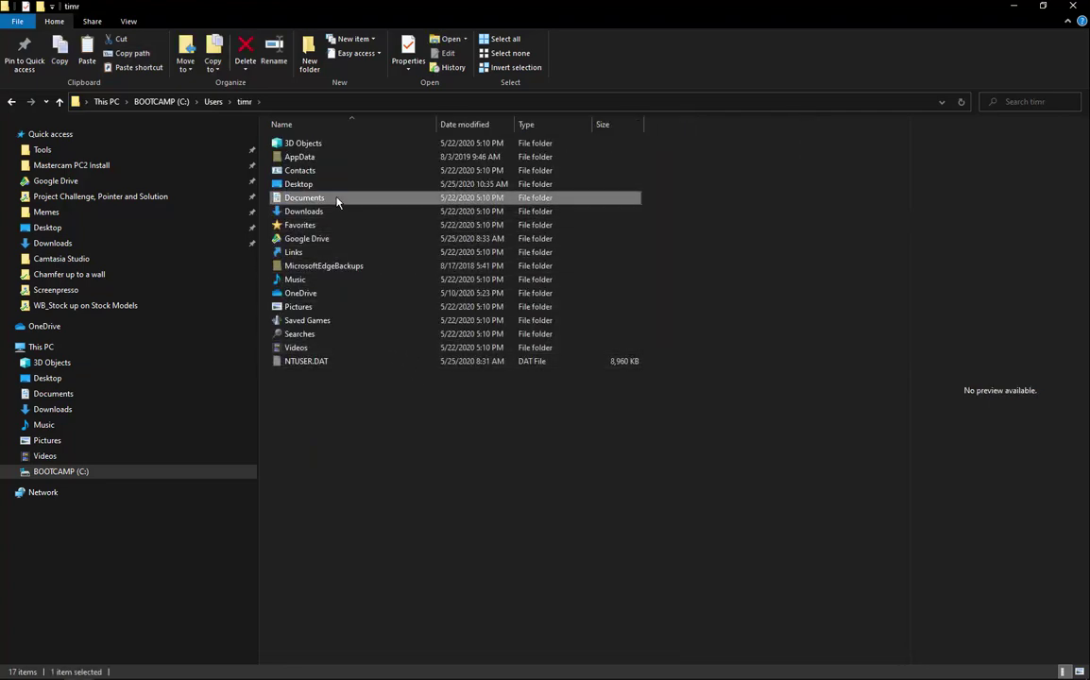
double_click(336, 199)
click(362, 239)
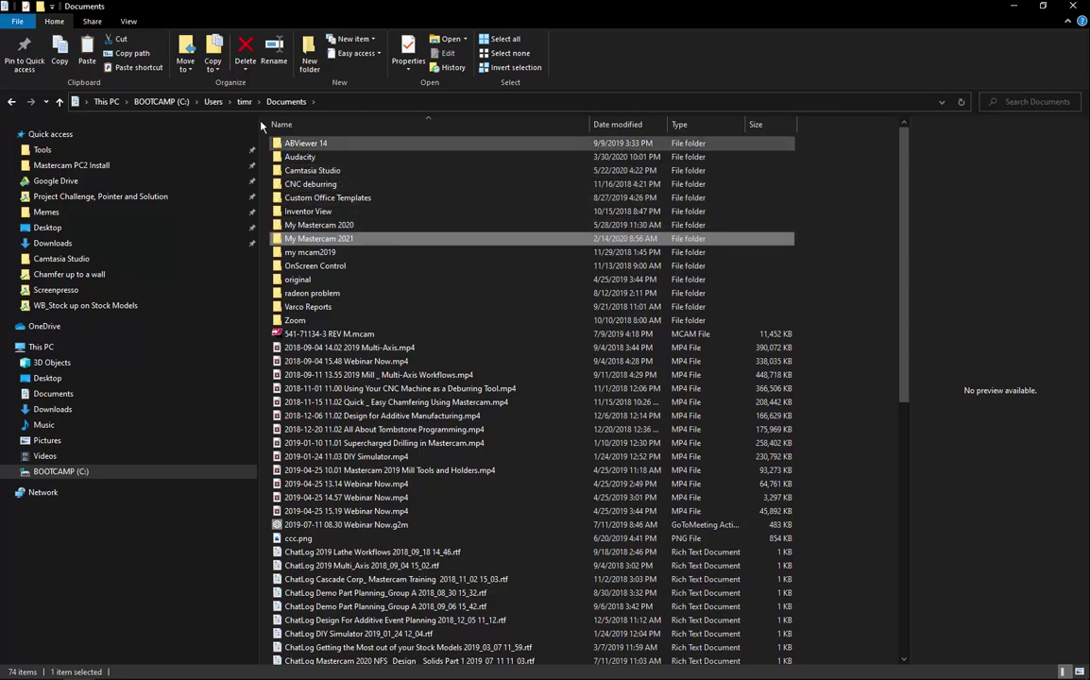
- Locate the Shared Mastercam 2021 folder in Public Documents, then close File Explorer
click(219, 105)
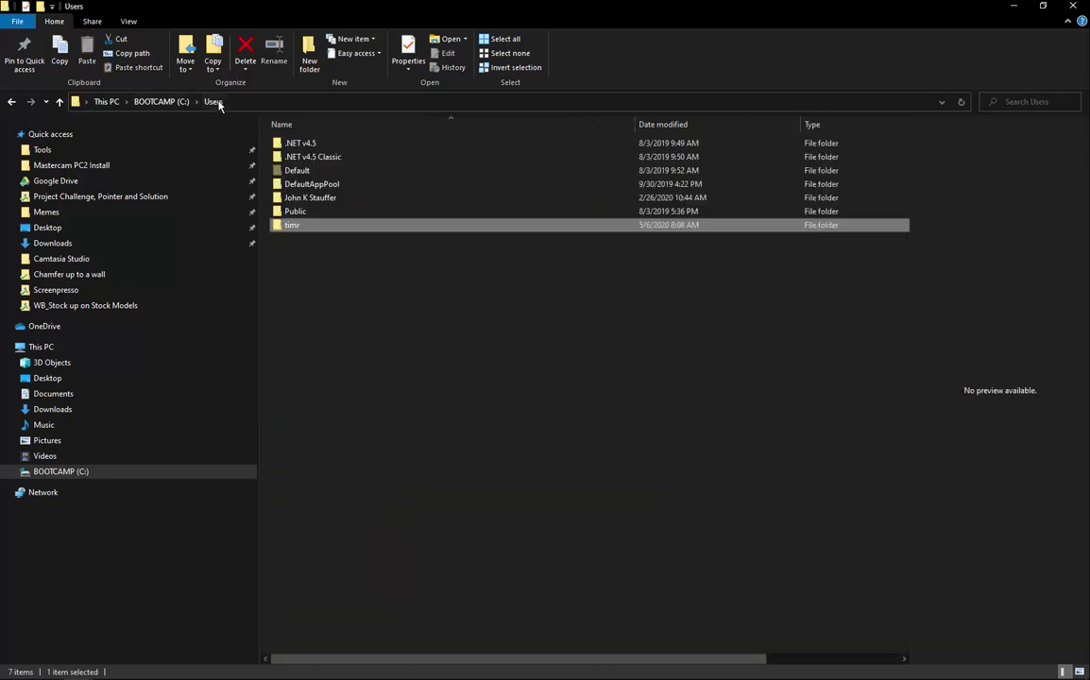
double_click(344, 211)
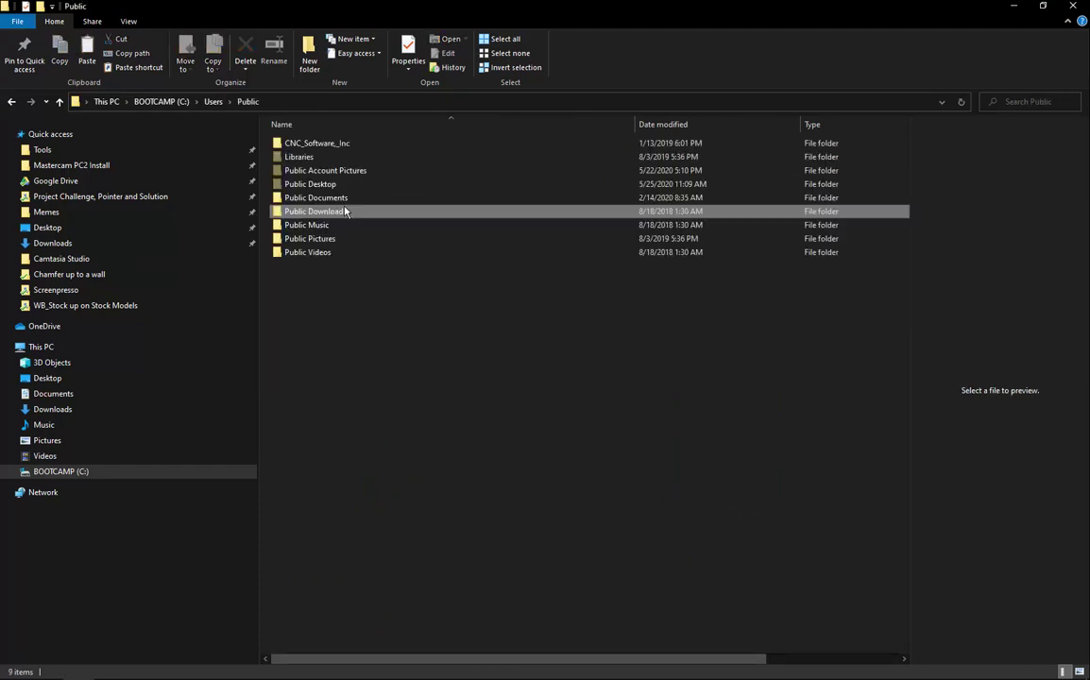
double_click(349, 200)
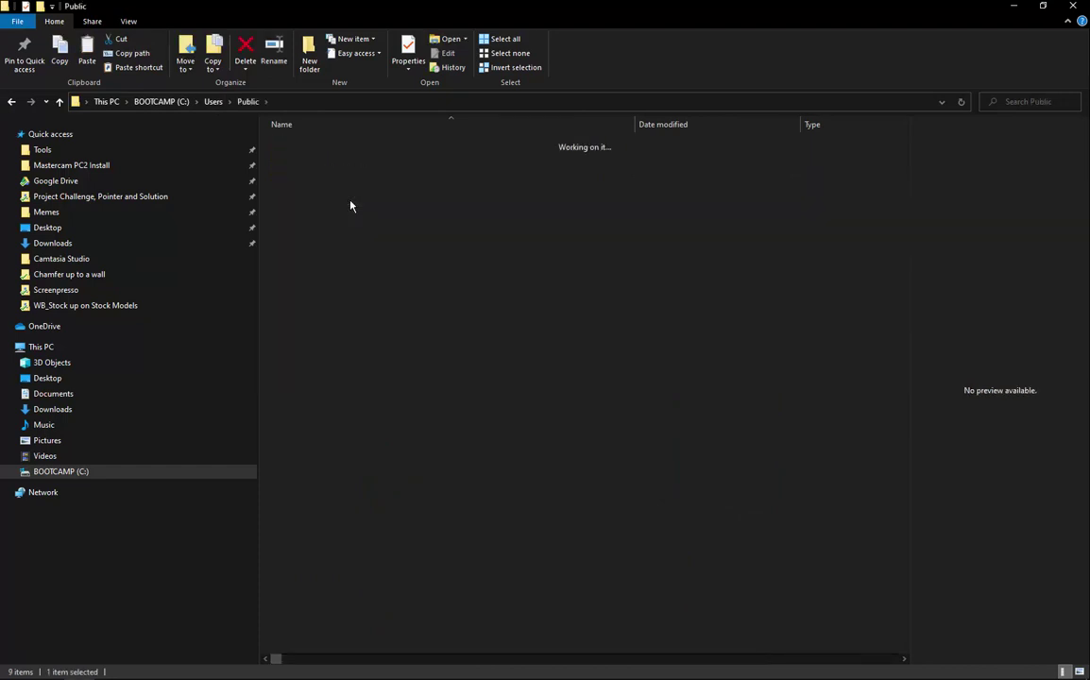
click(352, 184)
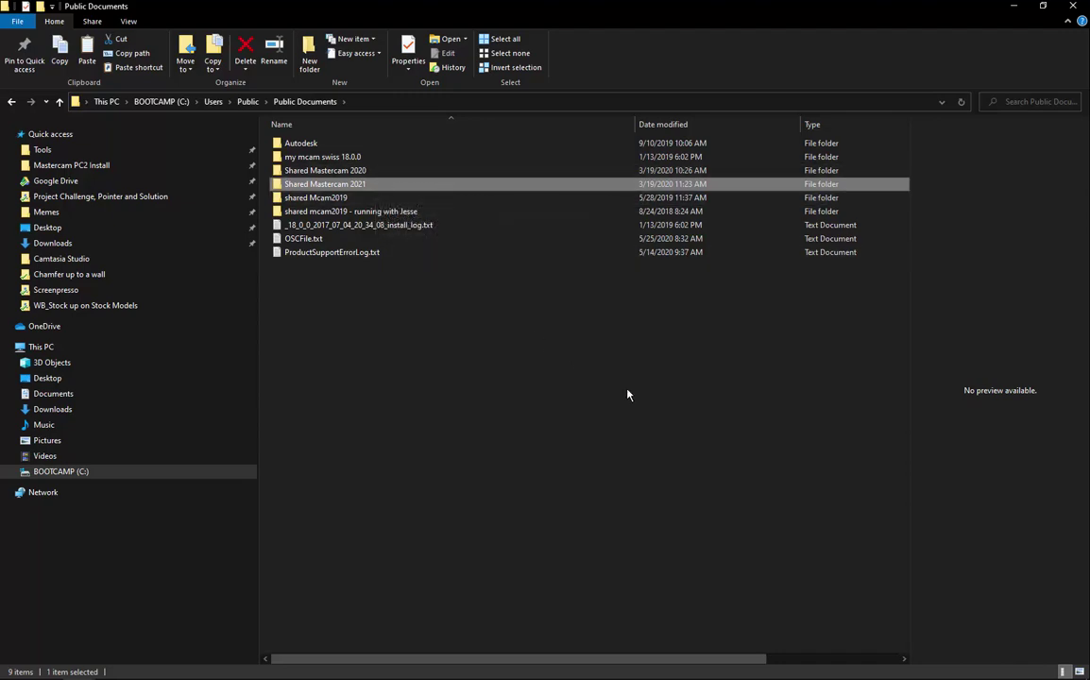
click(1076, 7)
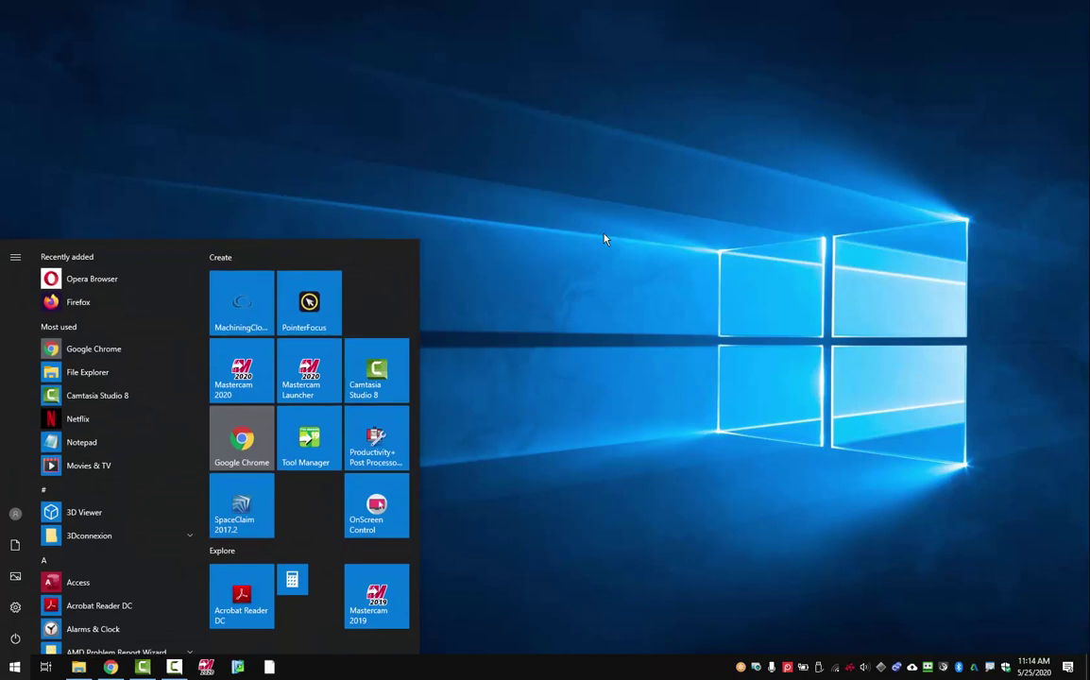
- Launch Registry Editor via a 'regedit' search and toggle the HKEY_CURRENT_USER hive
key(super+r)
key(super)
text(regedit)
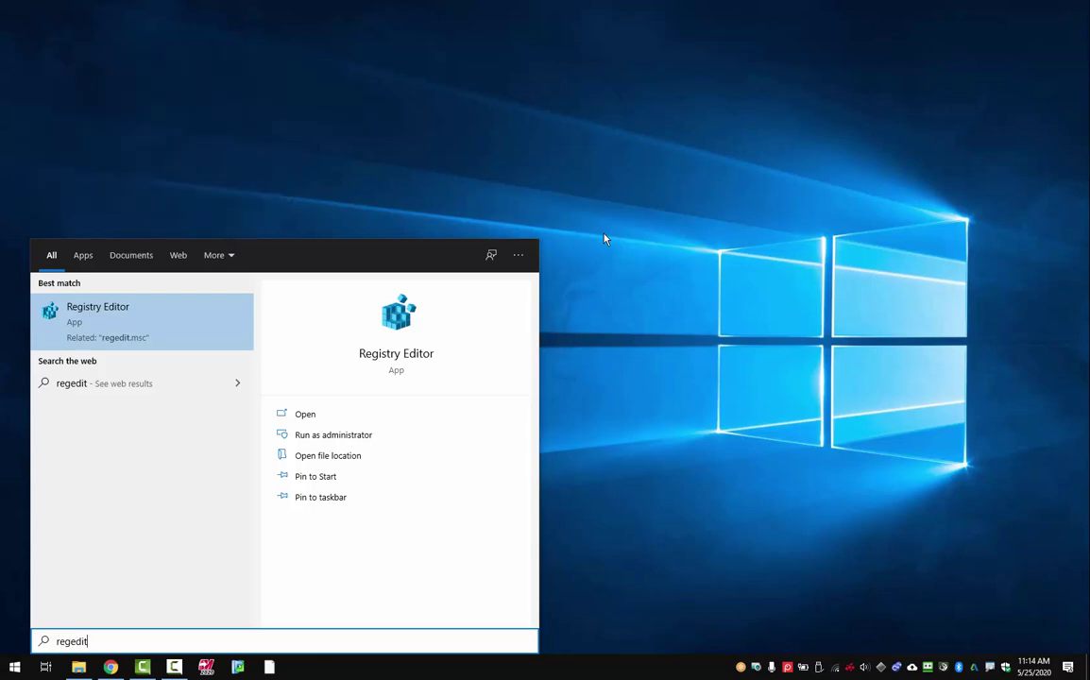
key(Return)
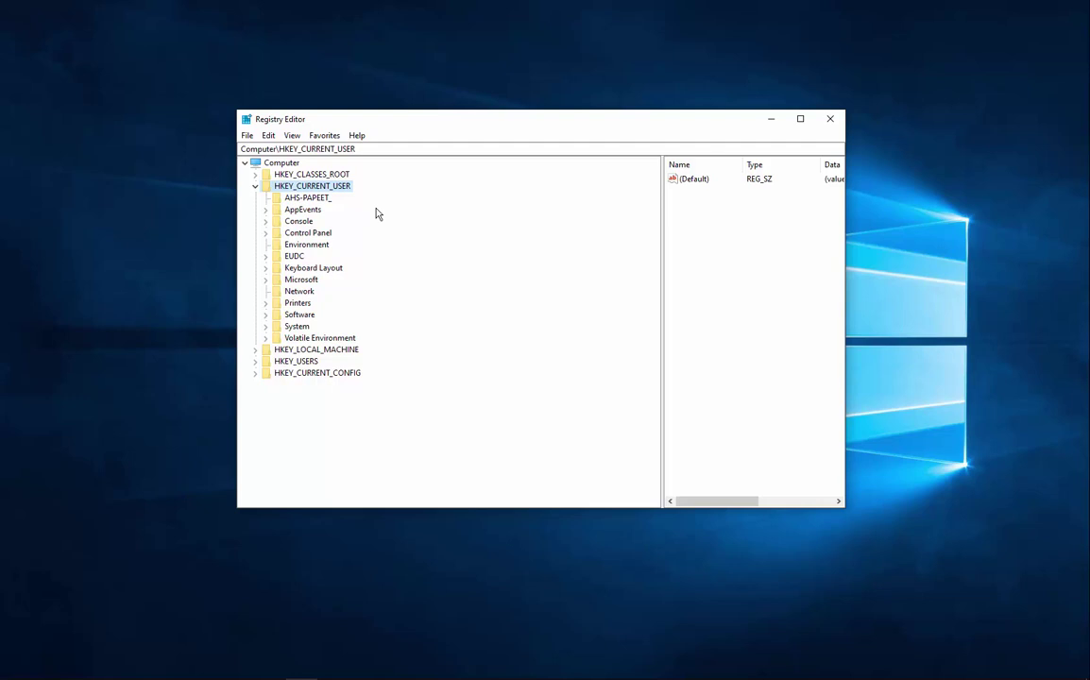
click(254, 189)
- Delete HKEY_CURRENT_USER\Software\CNC Software, Inc.\Mastercam 2021 and its subkeys
click(254, 189)
click(266, 317)
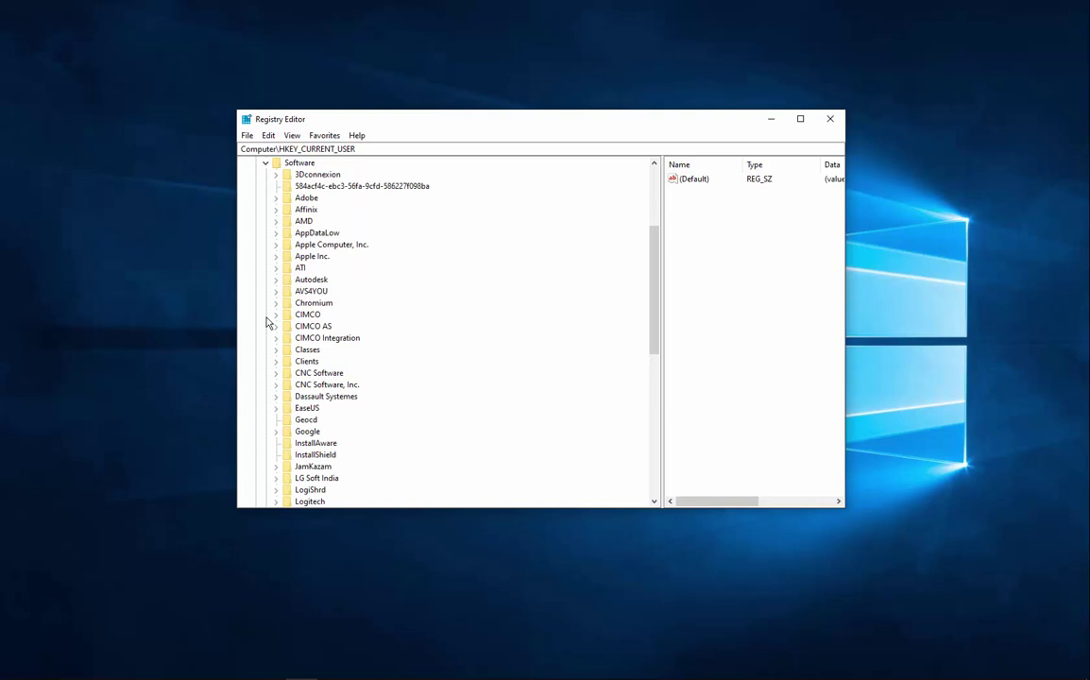
click(276, 386)
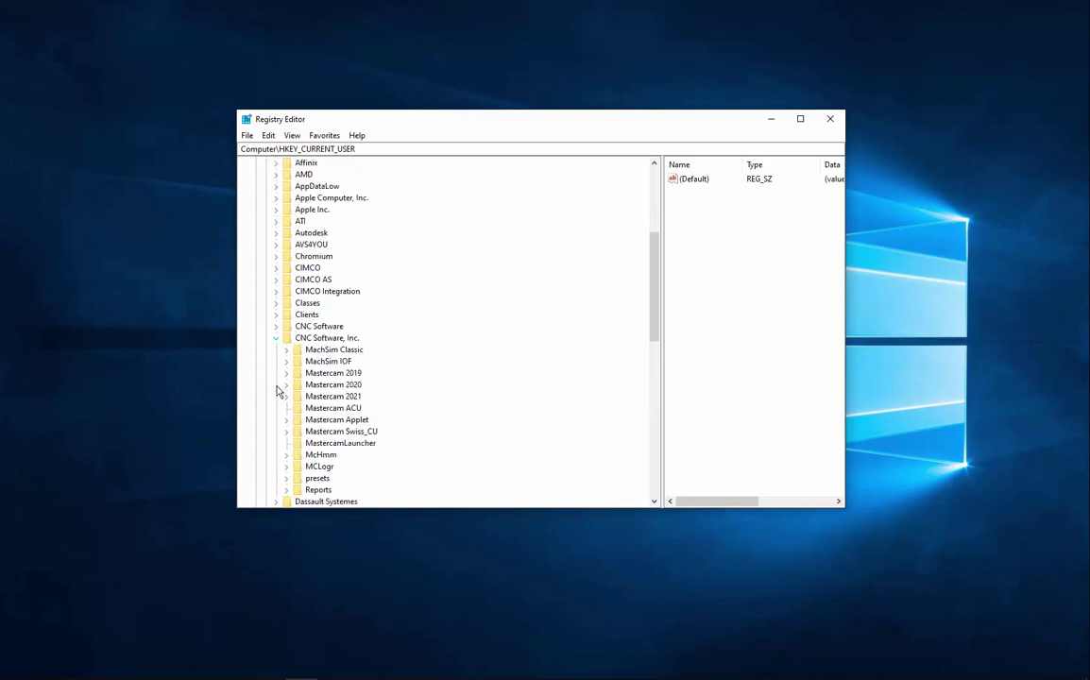
click(333, 397)
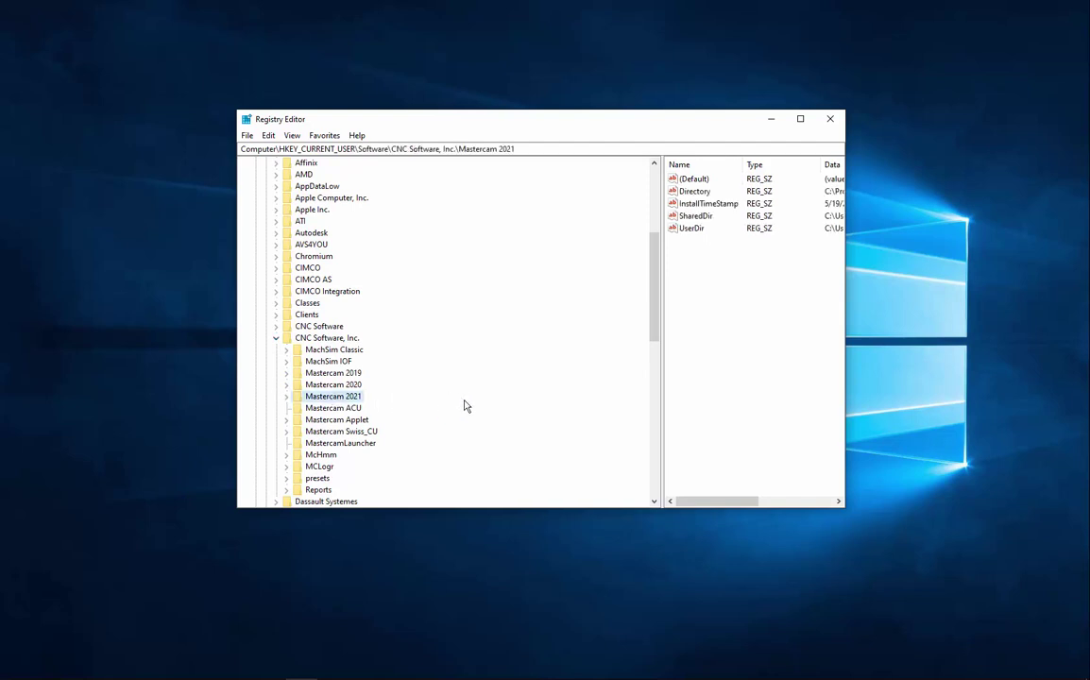
right_click(356, 401)
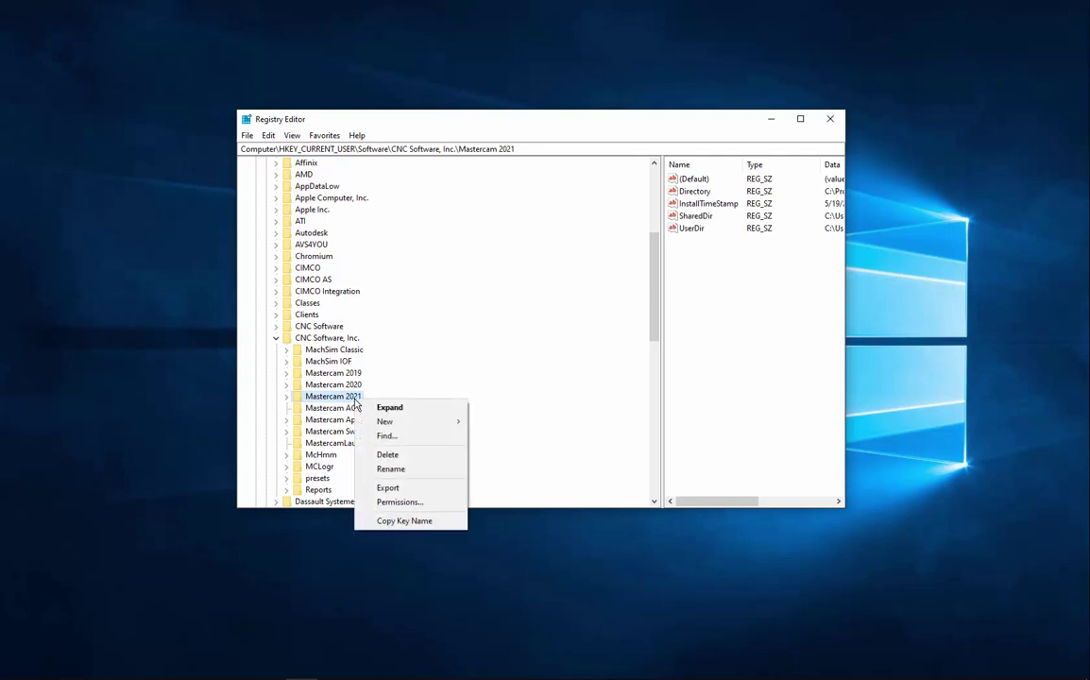
click(413, 460)
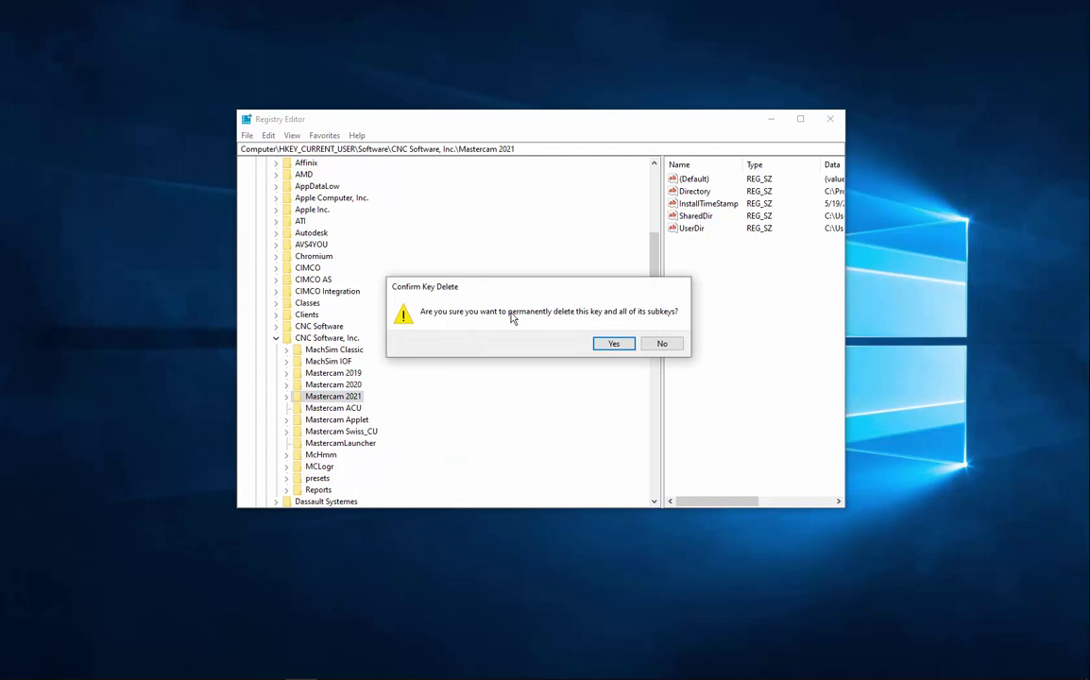
click(612, 347)
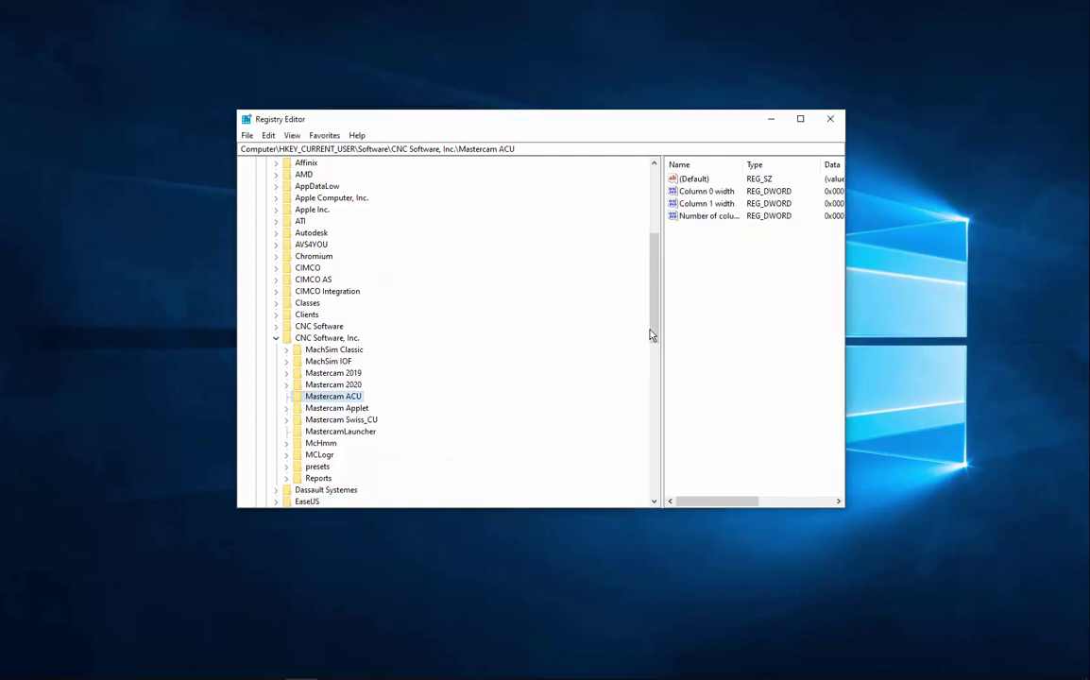
drag(652, 333, 652, 257)
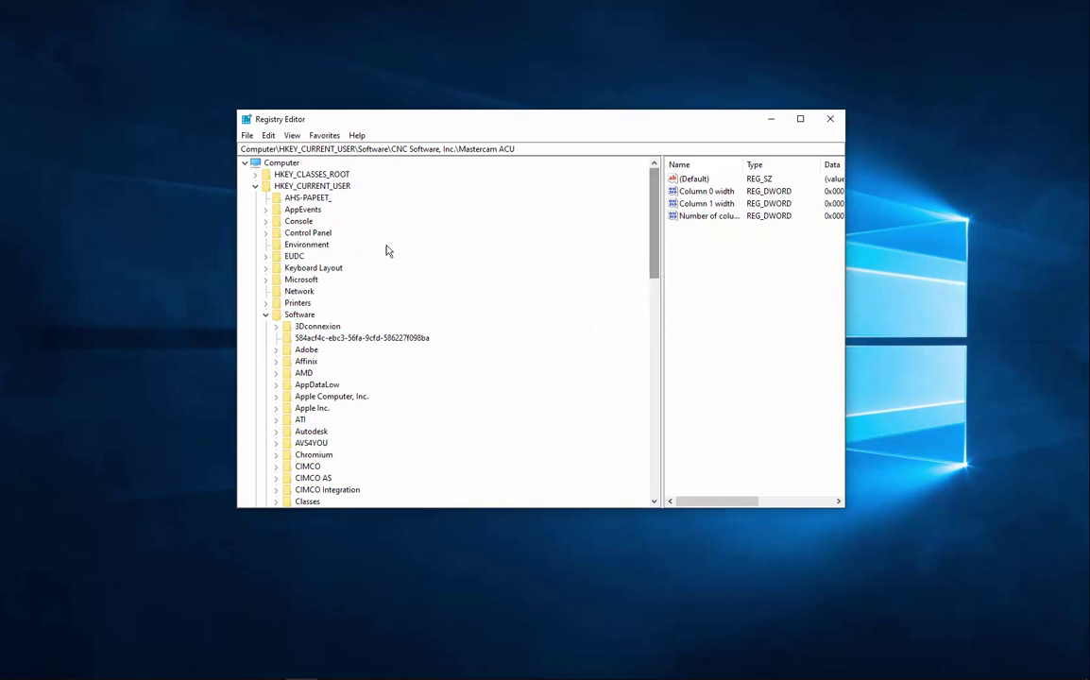
- Expand HKEY_LOCAL_MACHINE\SOFTWARE\CNC Software, Inc. to check for remaining Mastercam 2021 keys
click(255, 187)
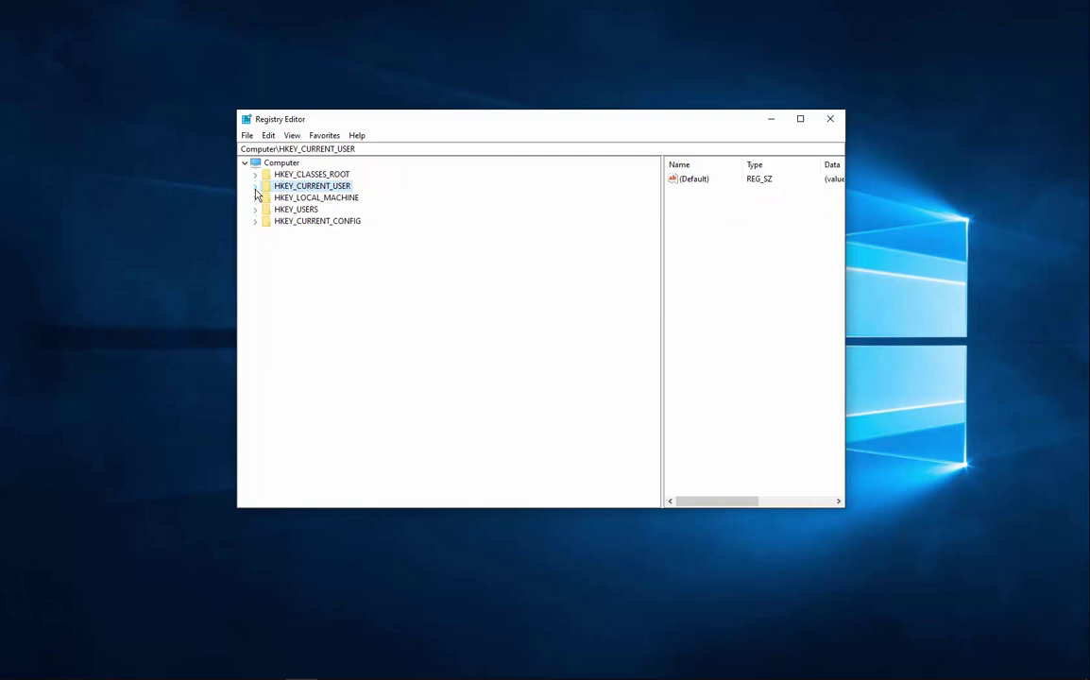
click(255, 199)
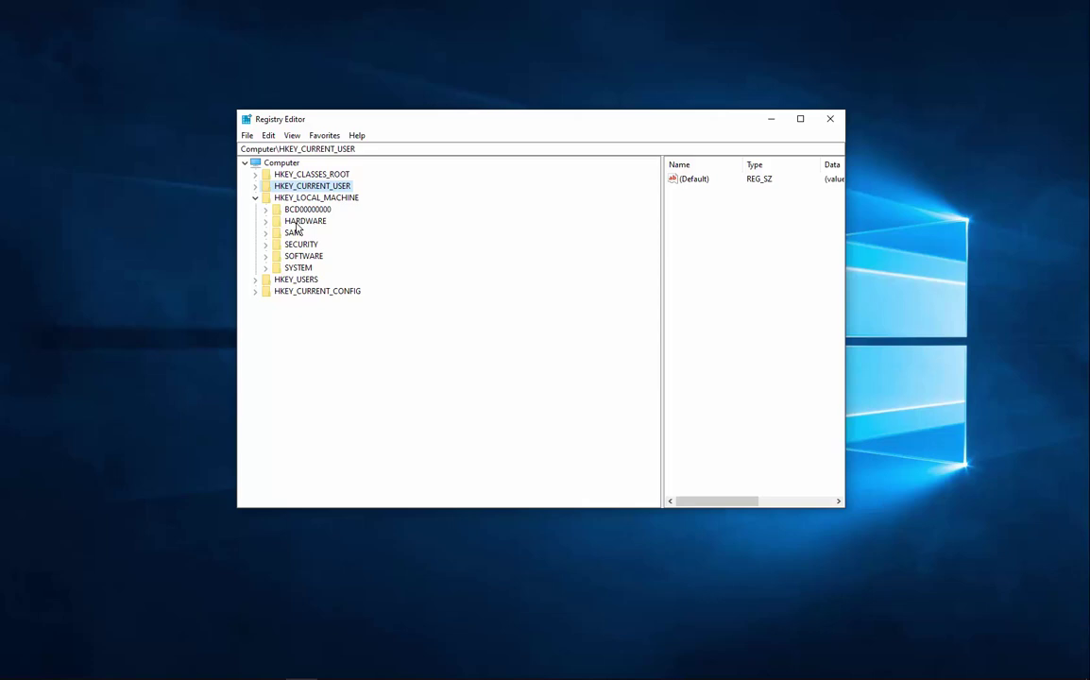
click(266, 257)
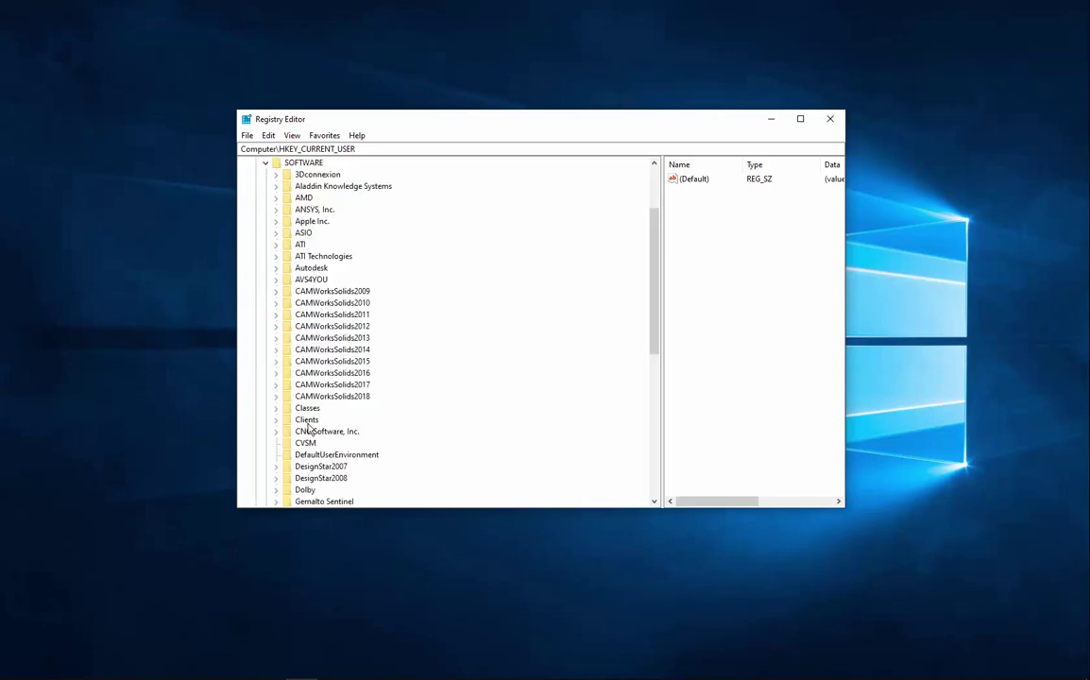
click(276, 431)
scroll(414, 437, down, 1)
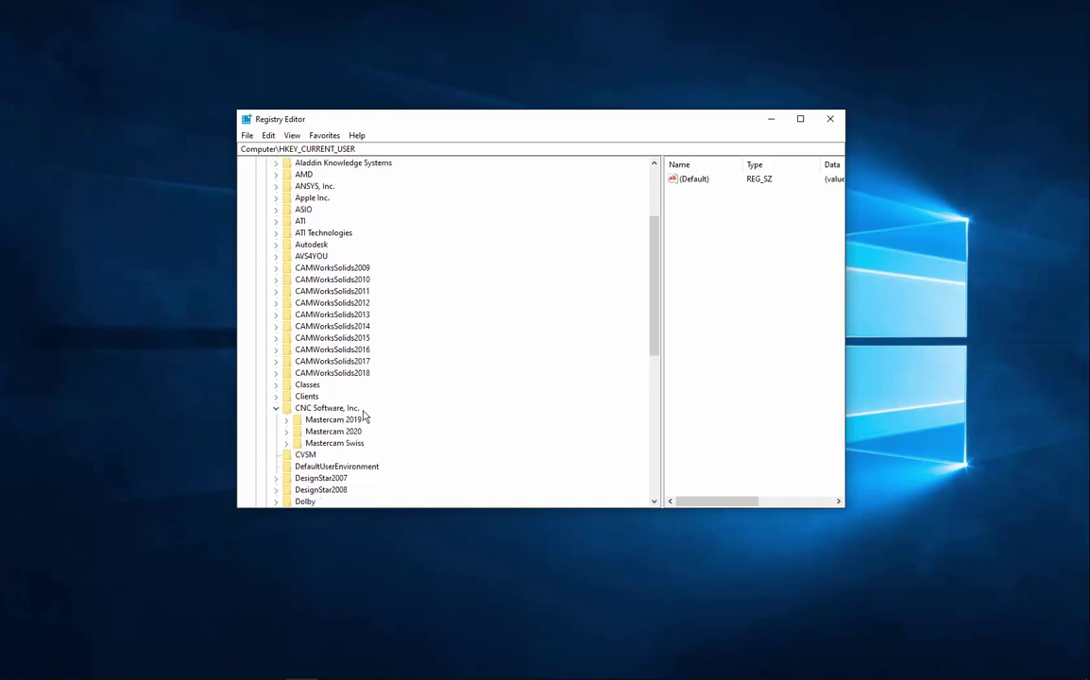